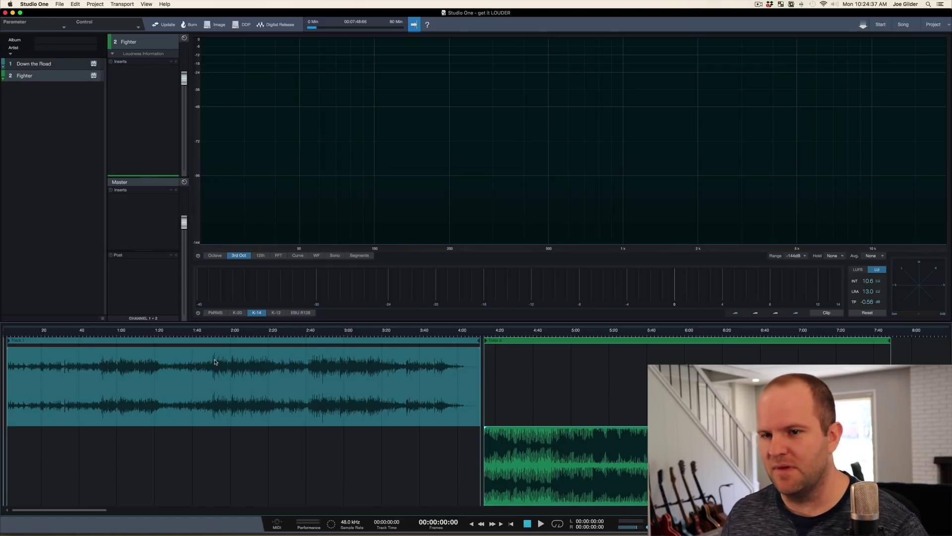
Play the opening section of Down the Road from the start of the song
left_click(74, 332)
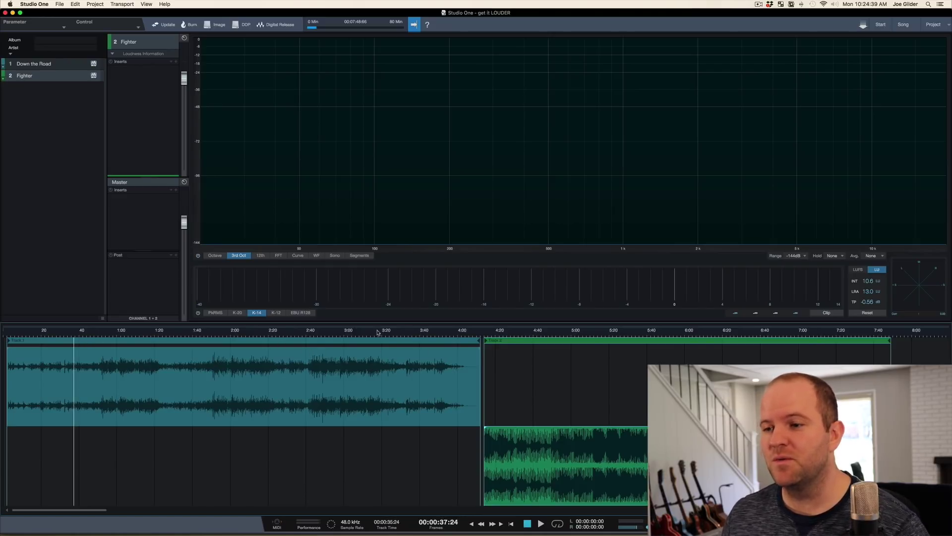
left_click(8, 336)
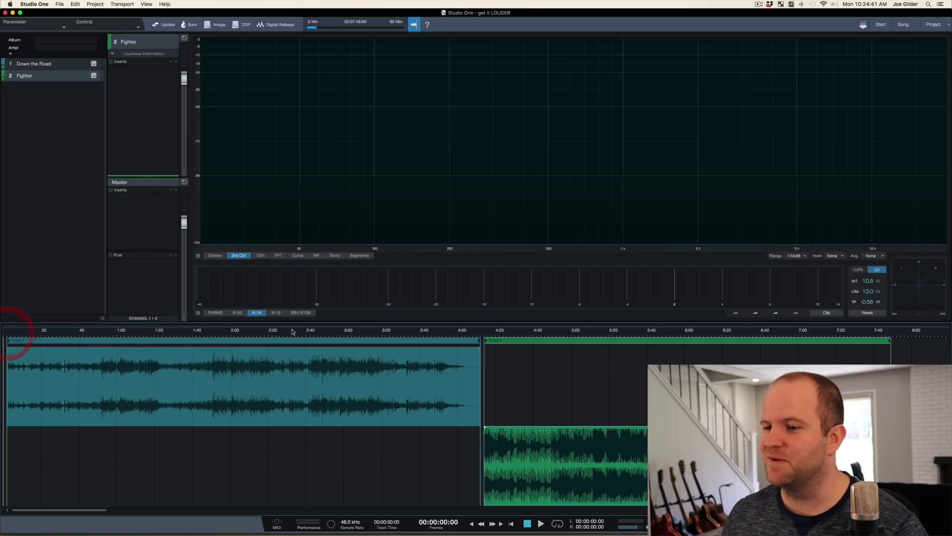
left_click(394, 333)
left_click(7, 334)
key("e")
key("space")
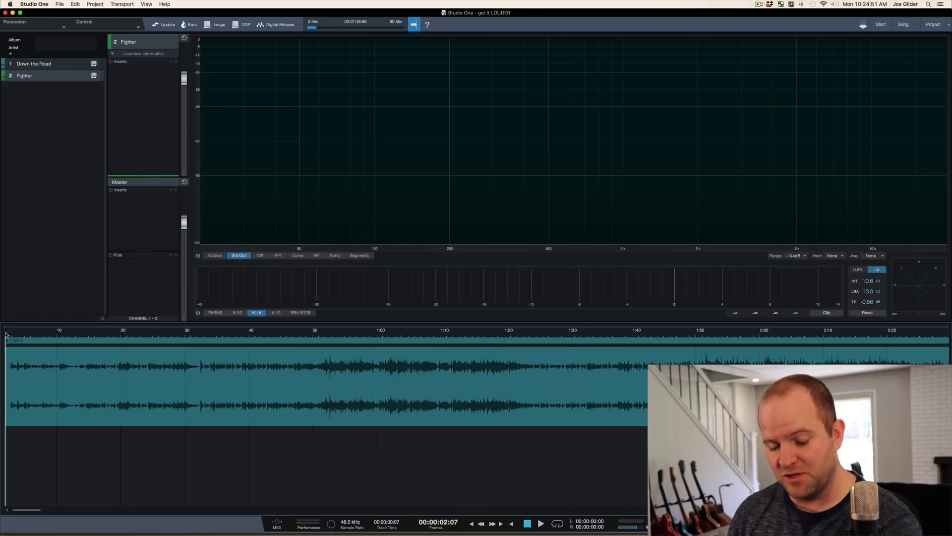
key("space")
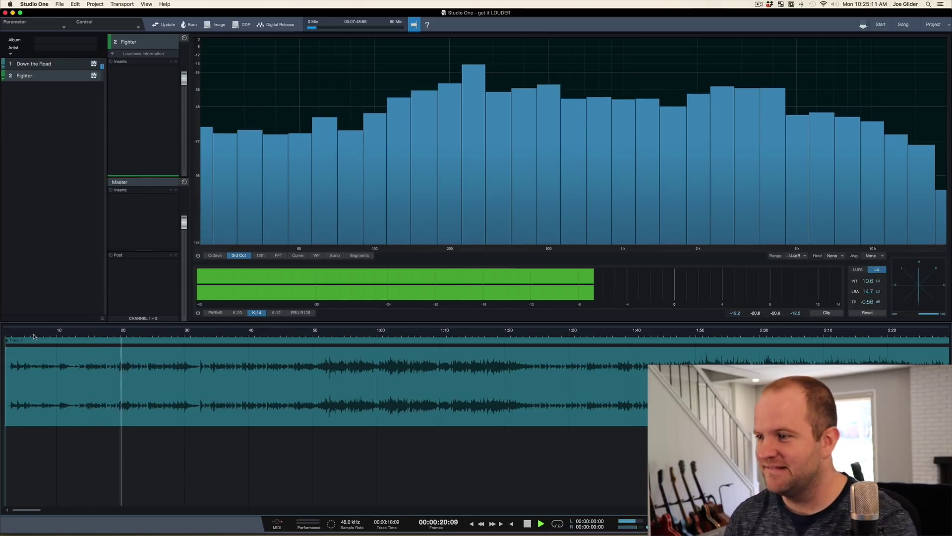
key("space")
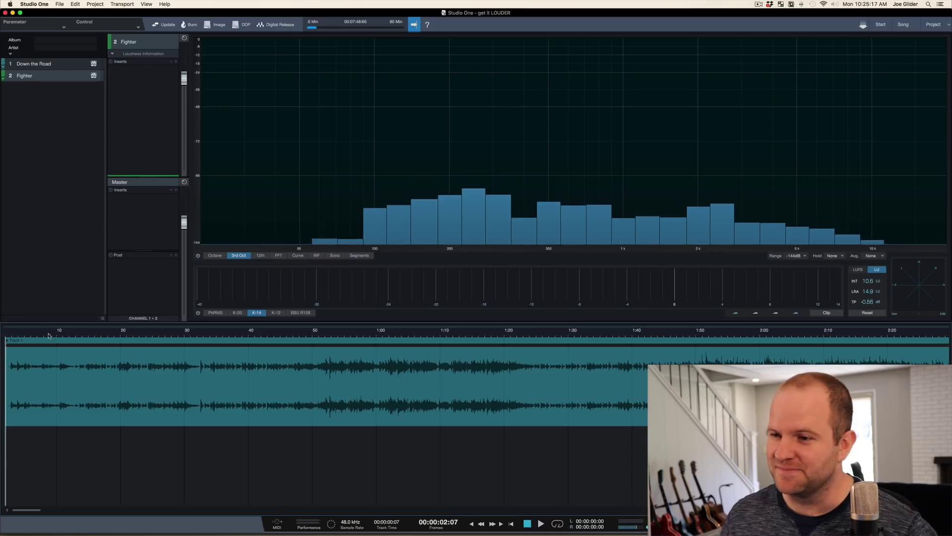
Play the loud section of Down the Road starting at about 2:42
left_click_drag(55, 337, 49, 318)
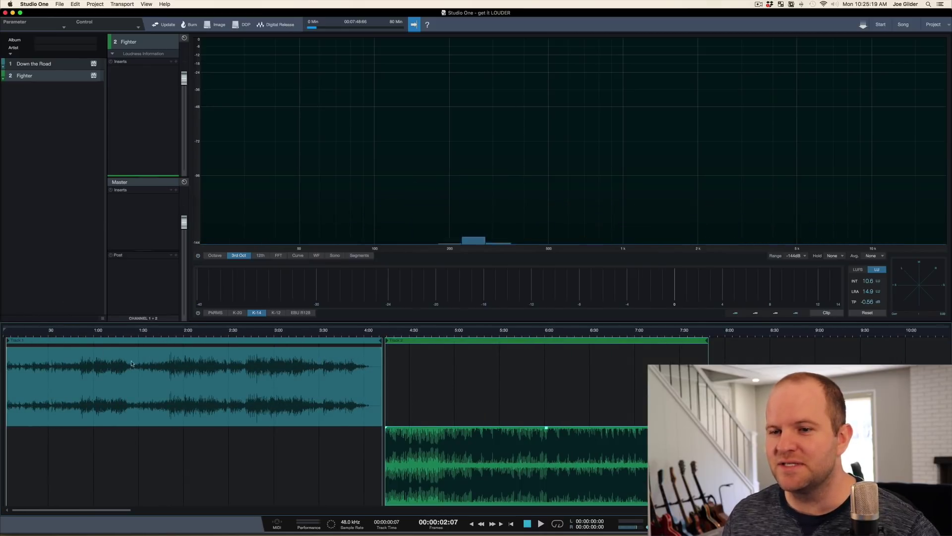
left_click(248, 337)
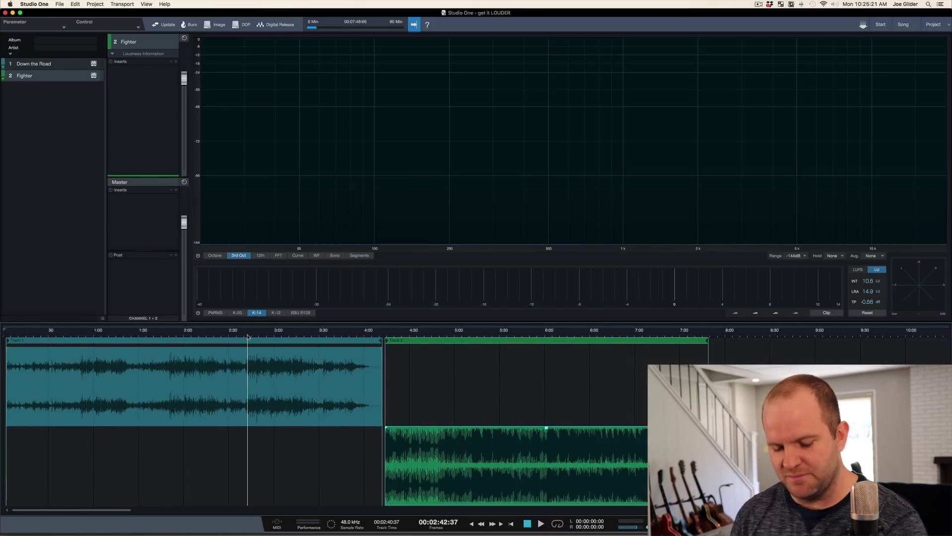
key("space")
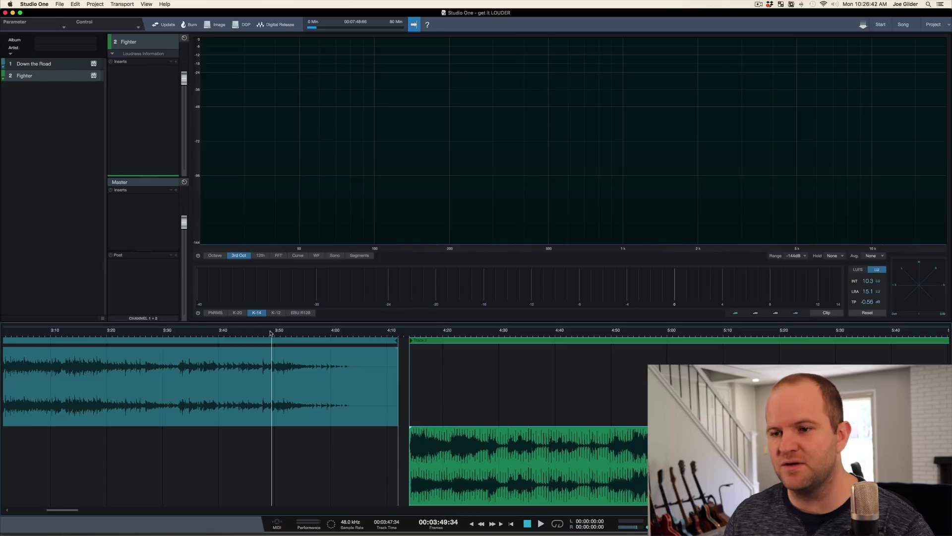
Play the ending of Down the Road from about 3:49 and the beginning of Fighter
key("space")
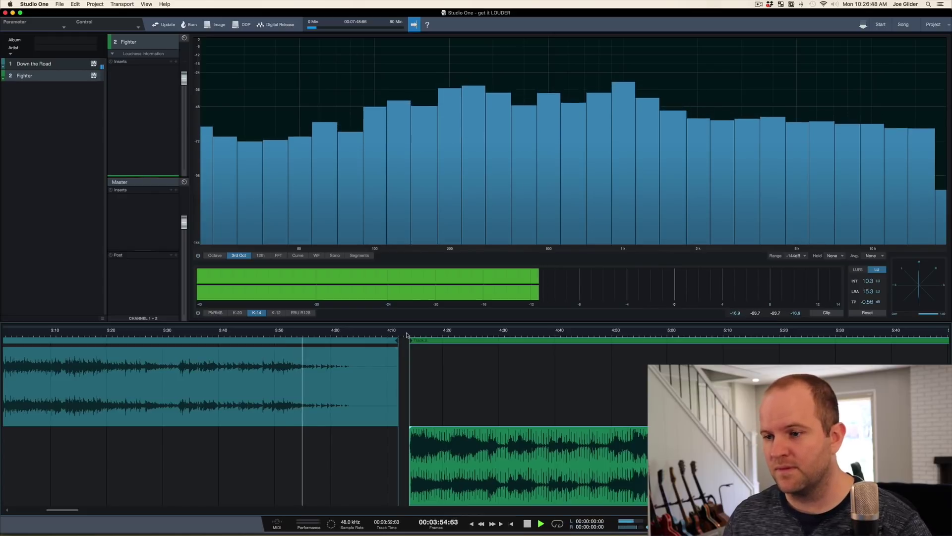
key("space")
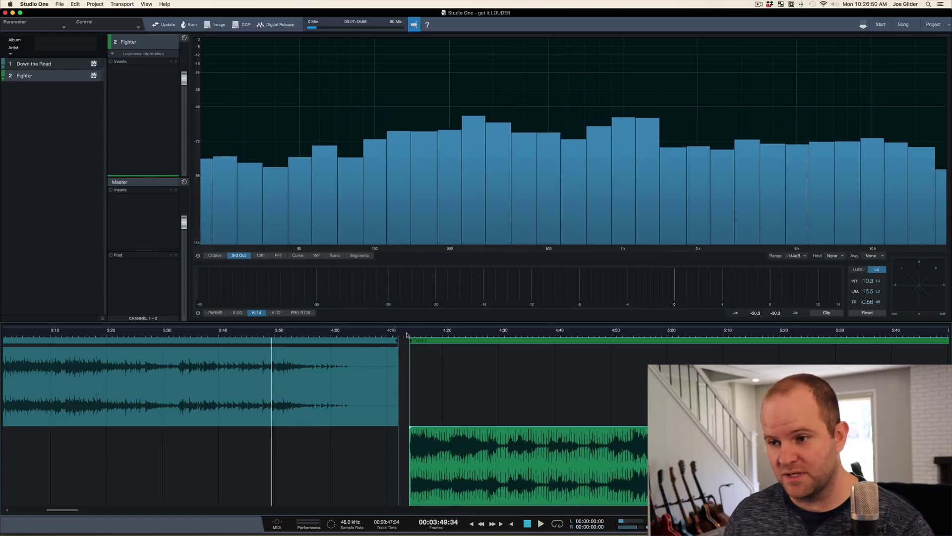
left_click(406, 336)
key("space")
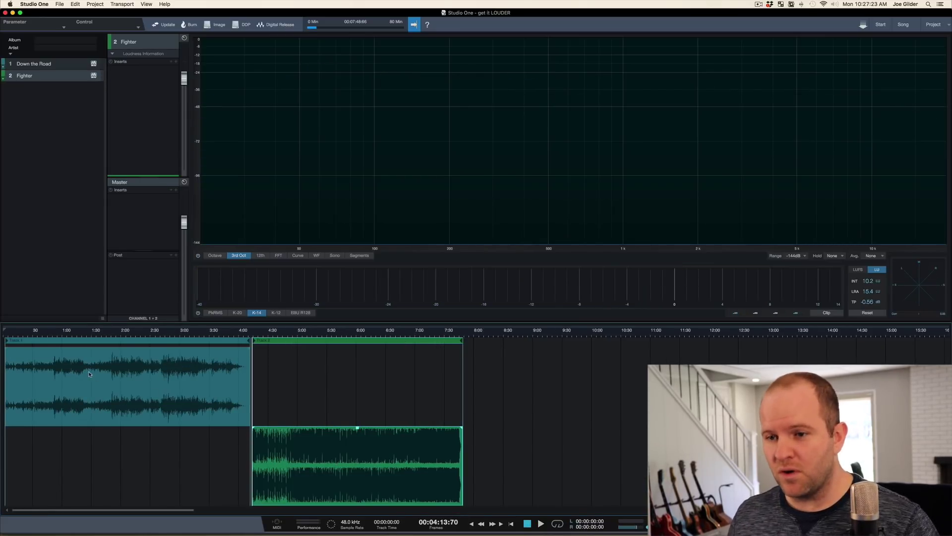
Compare the waveforms of Down the Road and Fighter in the timeline
left_click(75, 384)
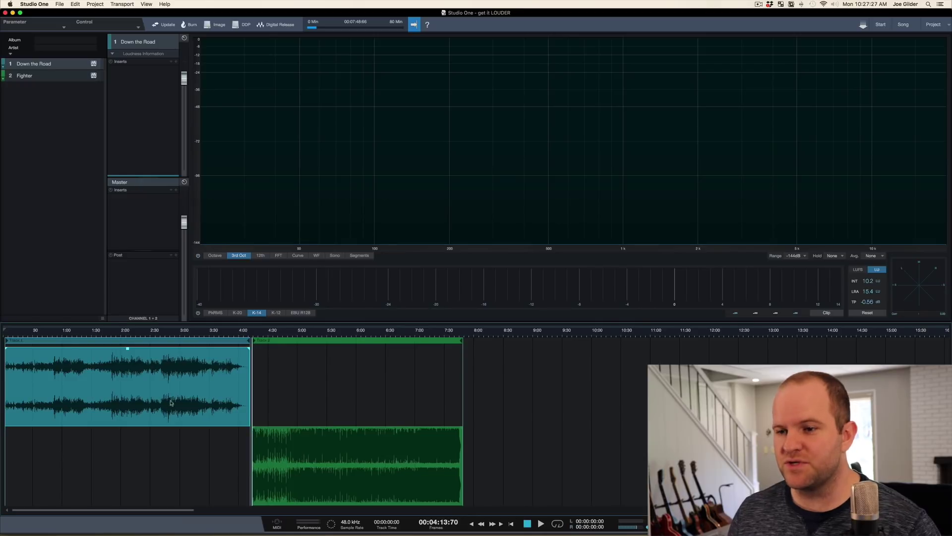
left_click_drag(13, 337, 15, 342)
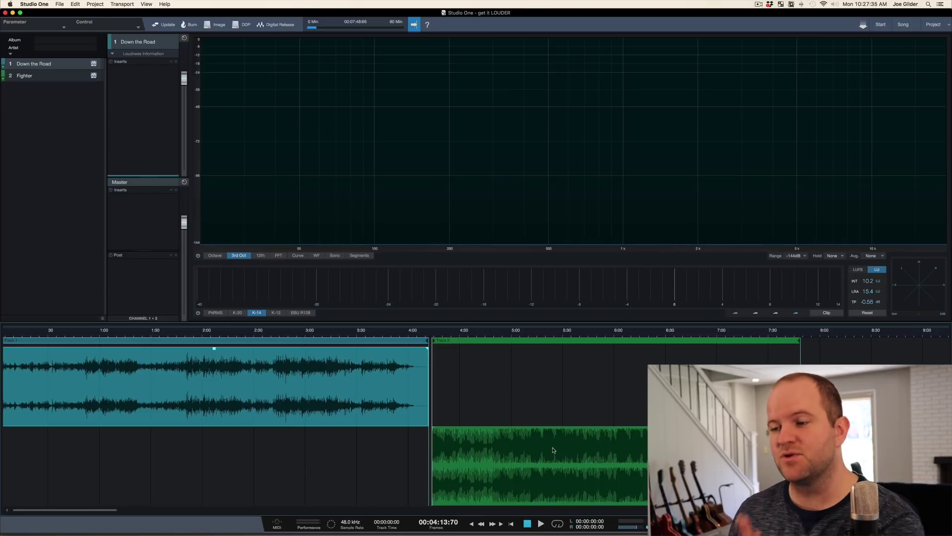
left_click(607, 456)
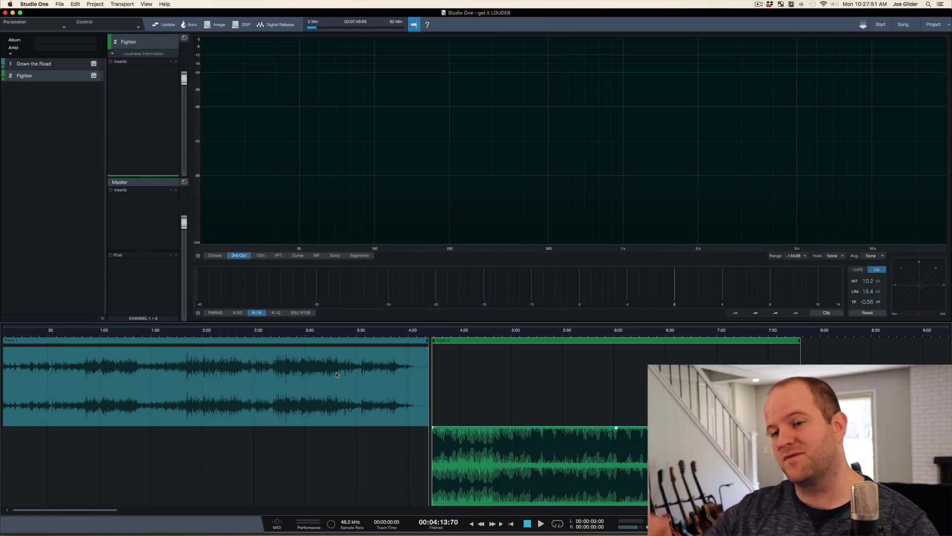
left_click_drag(282, 334, 272, 313)
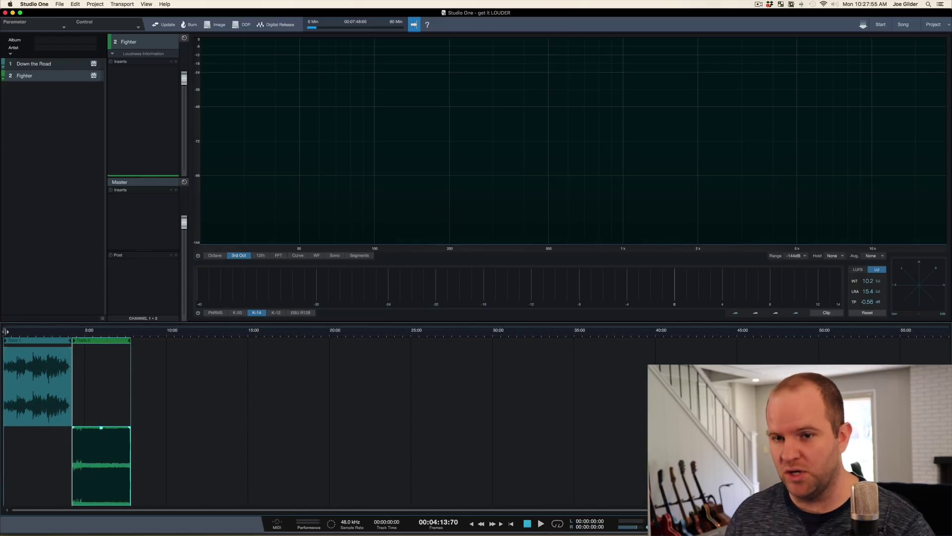
left_click_drag(6, 336, 17, 353)
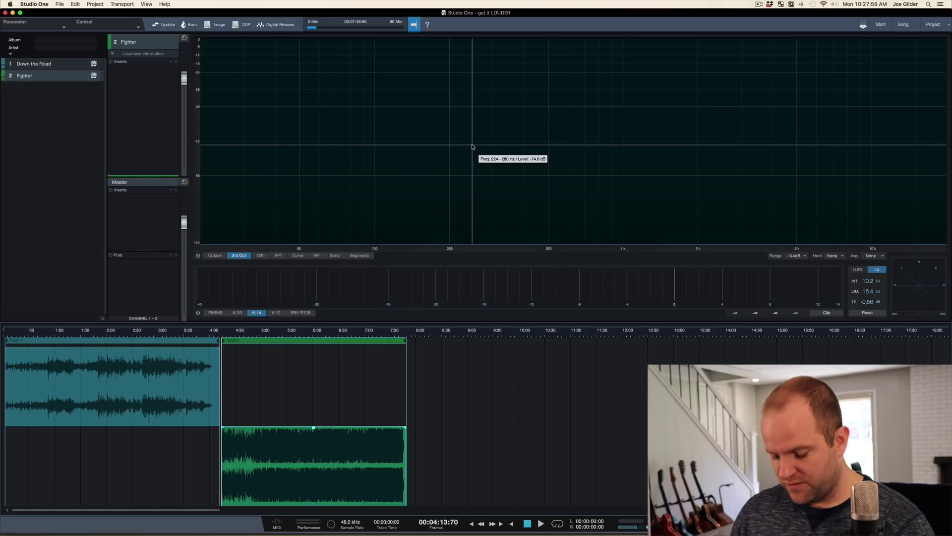
Show the effects browser and insert the PreSonus Limiter on the Down the Road track
key("F5")
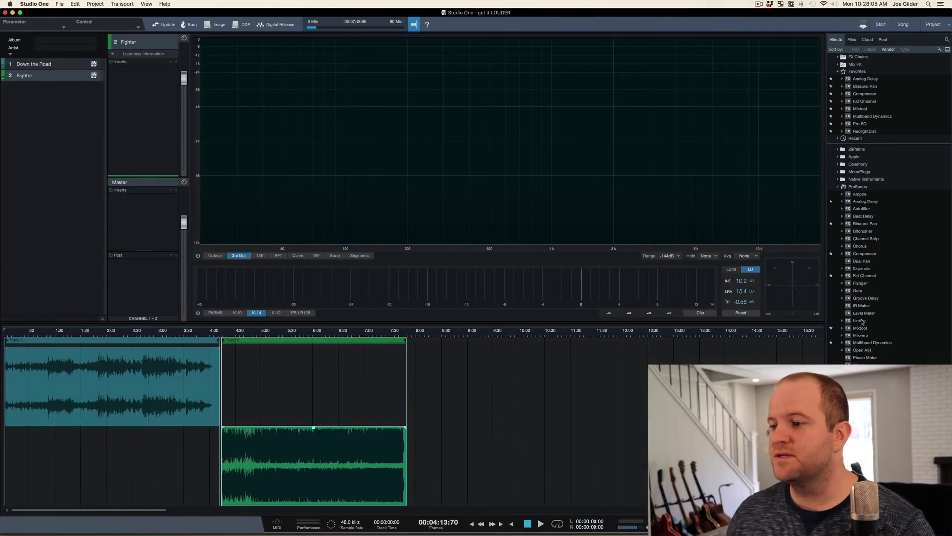
left_click_drag(863, 321, 125, 124)
left_click(56, 65)
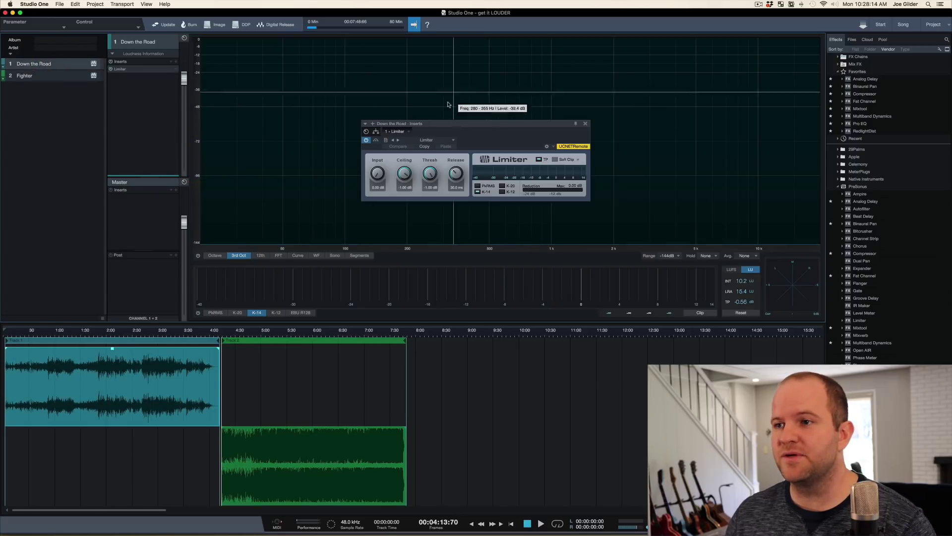
left_click_drag(440, 130, 382, 117)
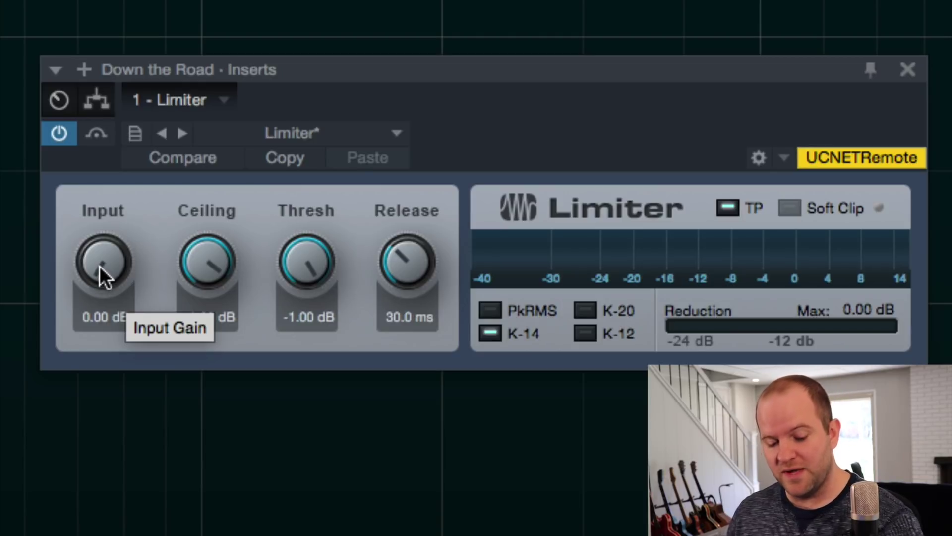
Play Down the Road from shortly before 2:00 while raising the Limiter's input gain to about 18 dB, and reset its maximum reduction reading
key("space")
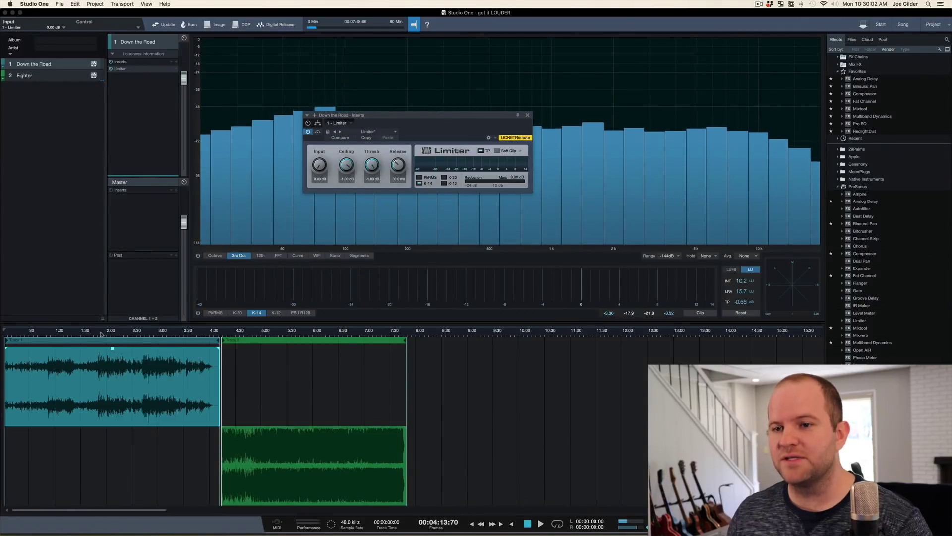
left_click(95, 337)
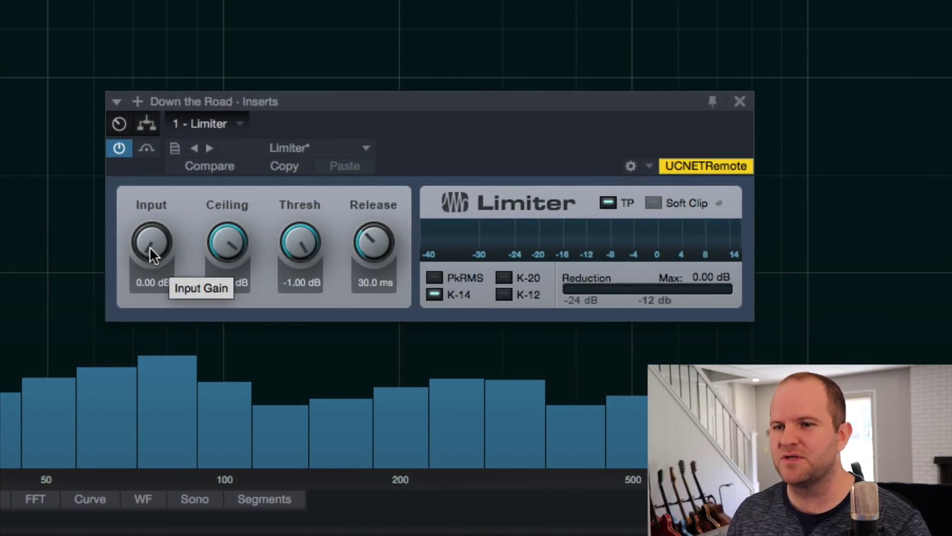
key("space")
left_click_drag(154, 246, 170, 117)
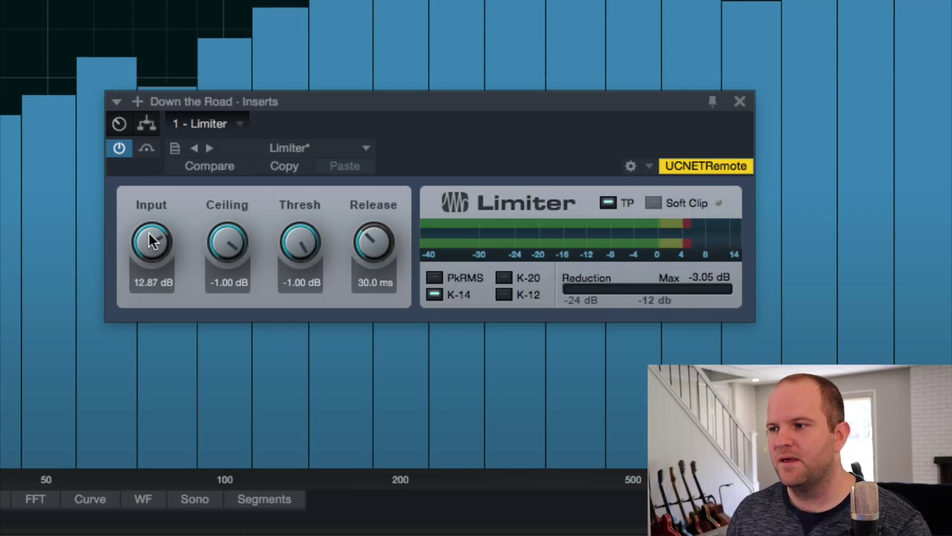
left_click_drag(147, 241, 153, 178)
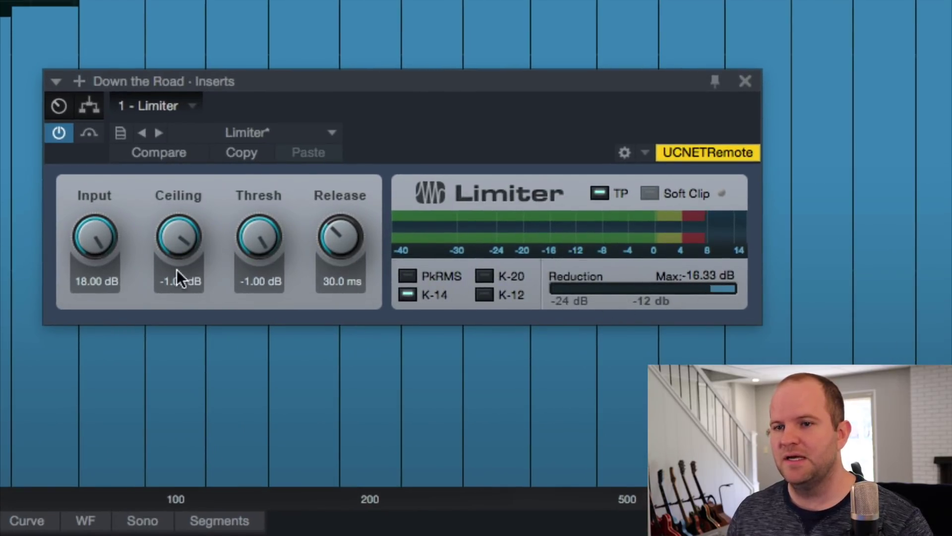
scroll(93, 231, "down", 1)
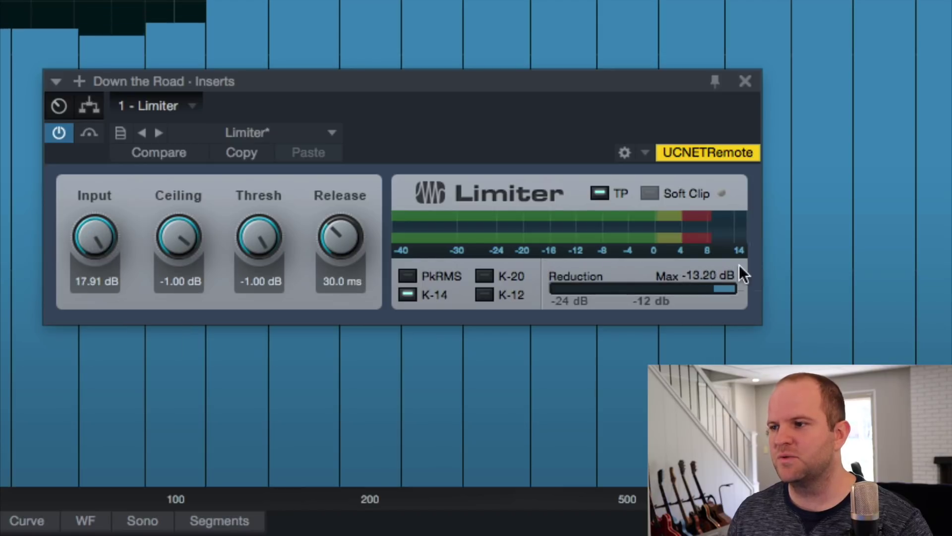
left_click(719, 272)
Lower the Limiter's input gain to 13.95 dB and switch its meter to PkRMS
left_click_drag(112, 240, 102, 268)
left_click(439, 277)
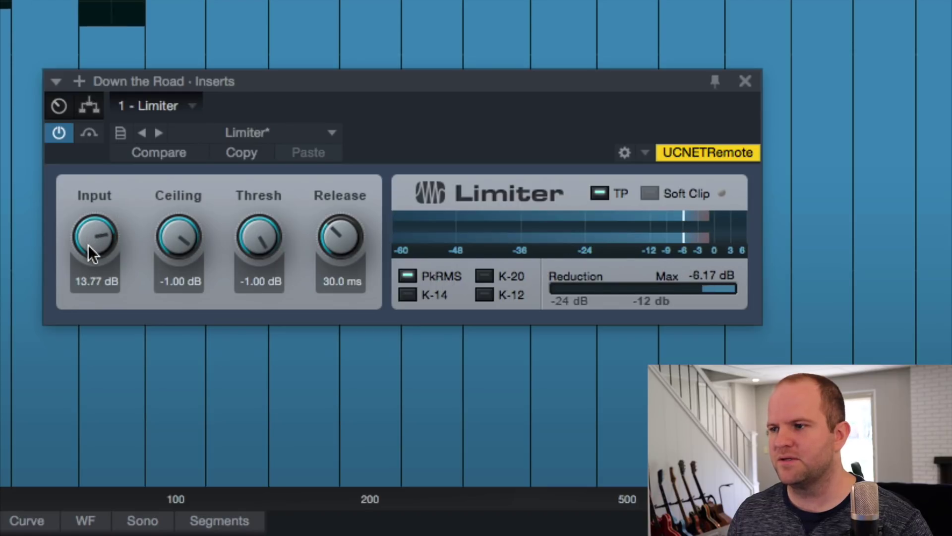
left_click_drag(88, 245, 88, 242)
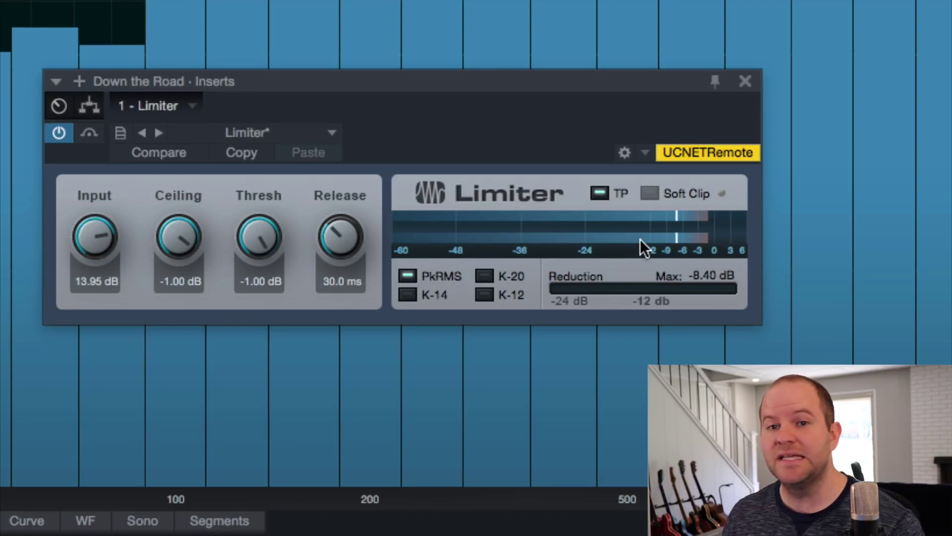
Reset the Limiter's maximum reduction reading and raise the input gain to 15.12 dB
mouse_move(640, 239)
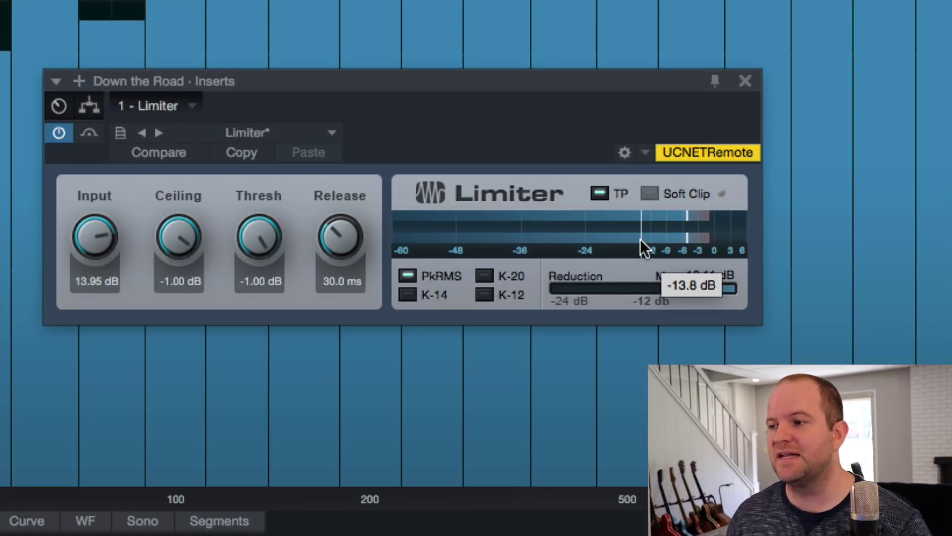
left_click(701, 276)
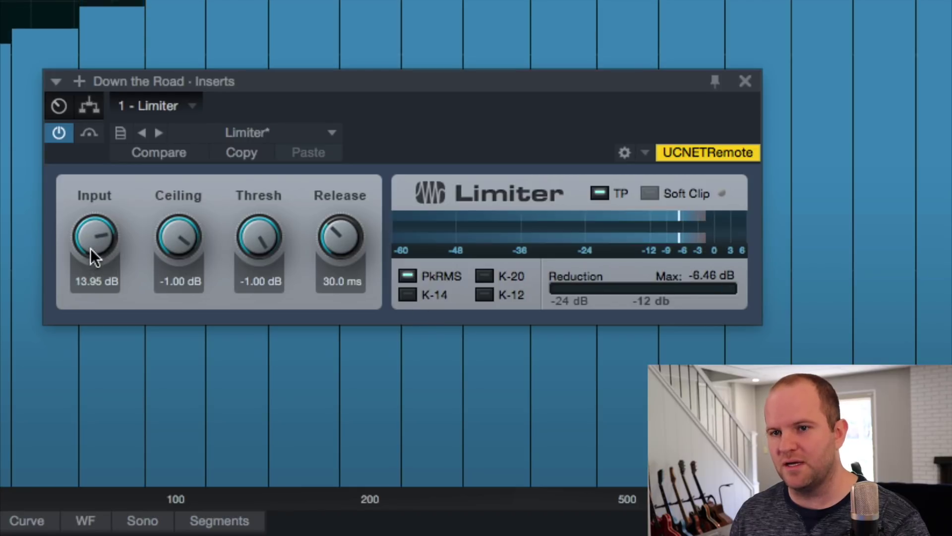
left_click_drag(90, 241, 94, 225)
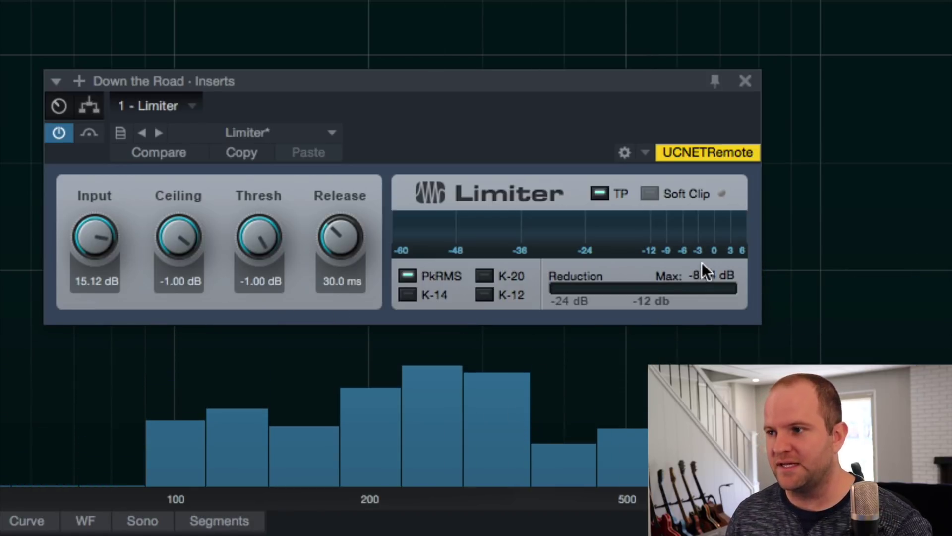
Reset the Limiter's input gain to 0 dB and set its meter to K-14
double_click(90, 235)
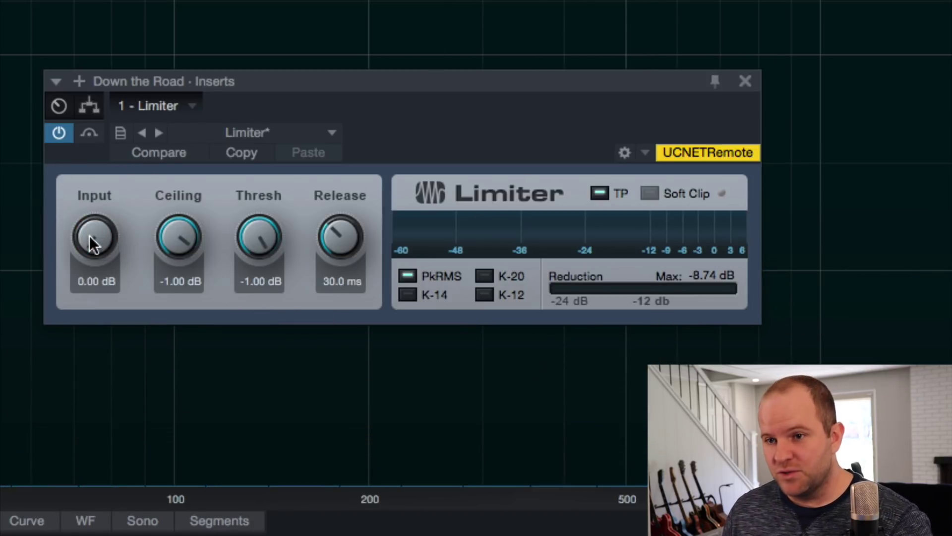
left_click(407, 295)
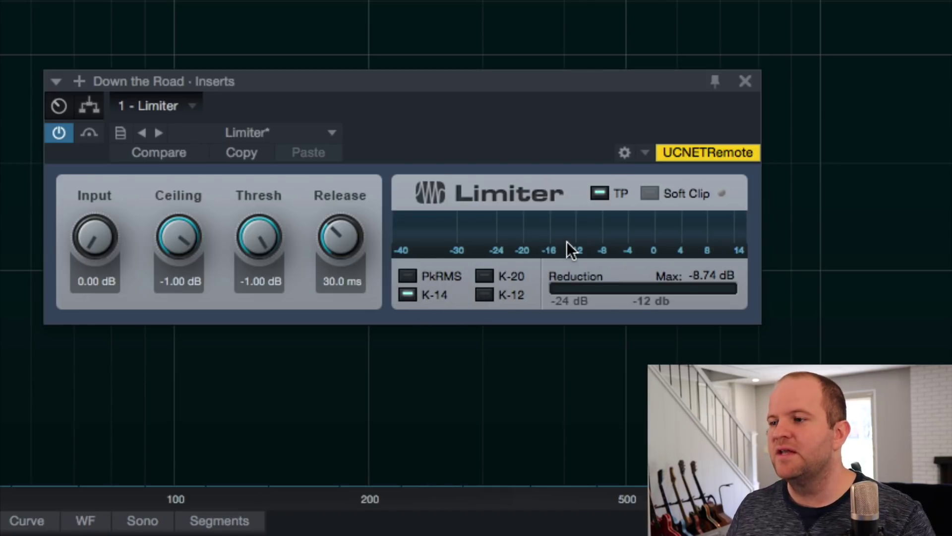
Play Down the Road and switch the Limiter's meter to the K-20 scale
mouse_move(567, 242)
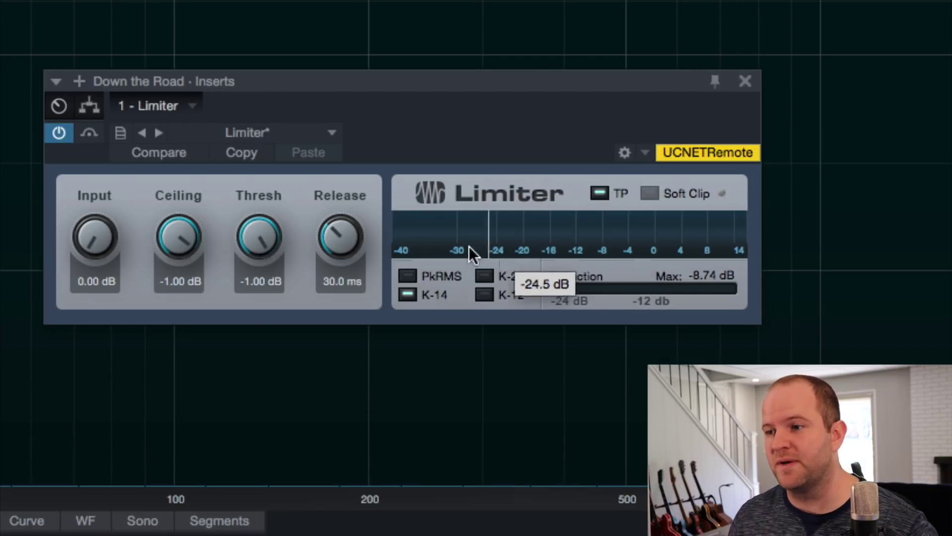
key("space")
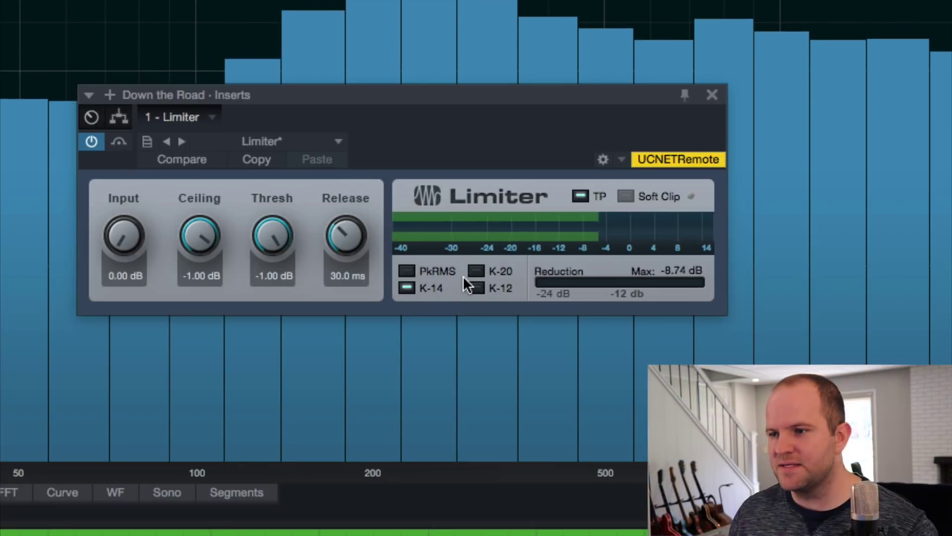
left_click(484, 276)
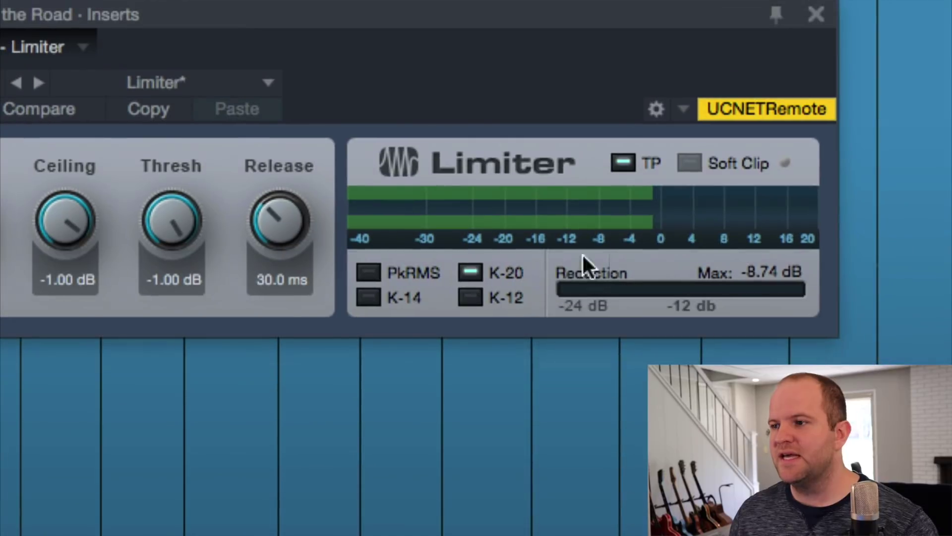
mouse_move(474, 242)
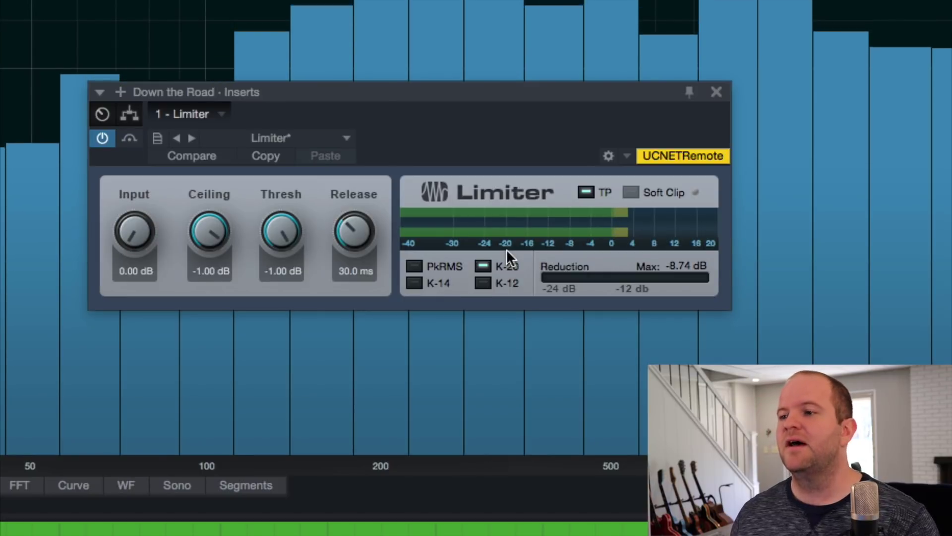
Switch the Limiter's meter to K-14, raise its input gain to 5.13 dB during playback, and stop the song
mouse_move(616, 233)
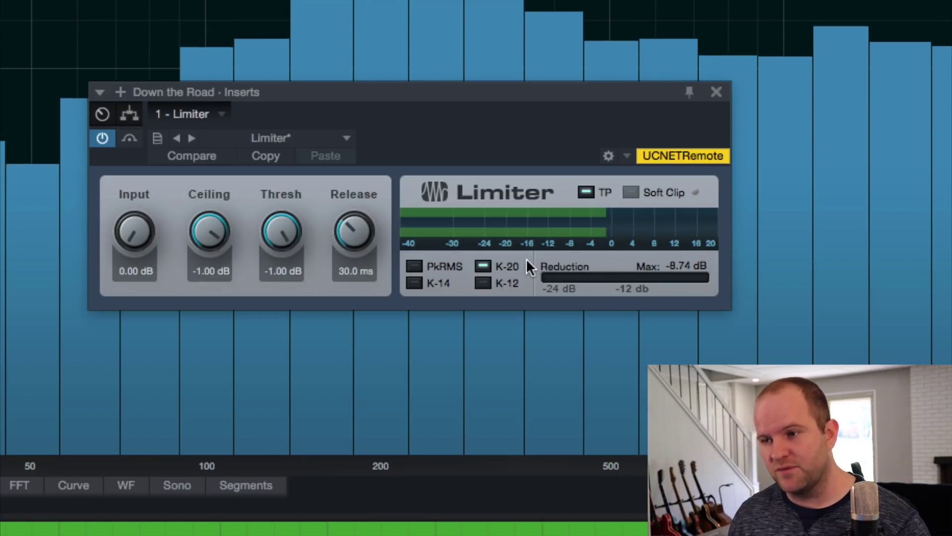
left_click(416, 283)
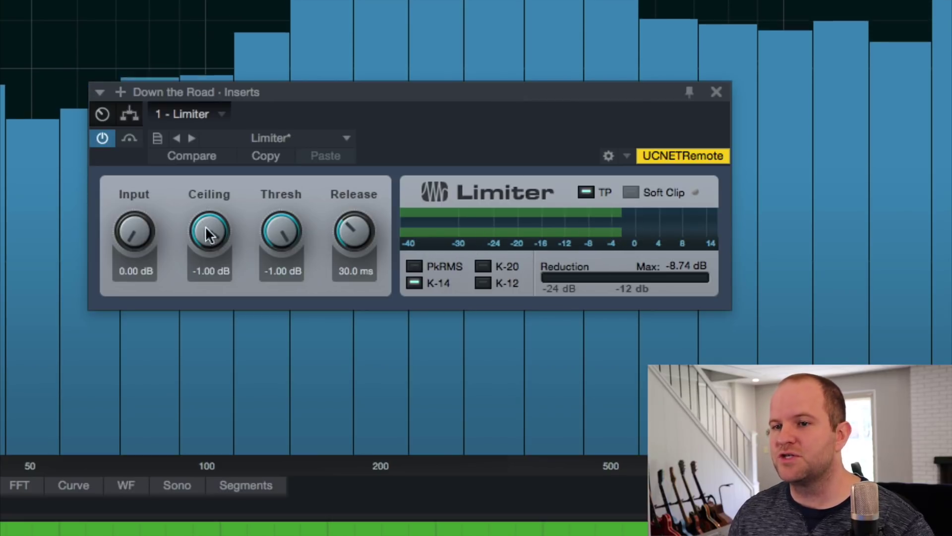
left_click_drag(123, 234, 138, 191)
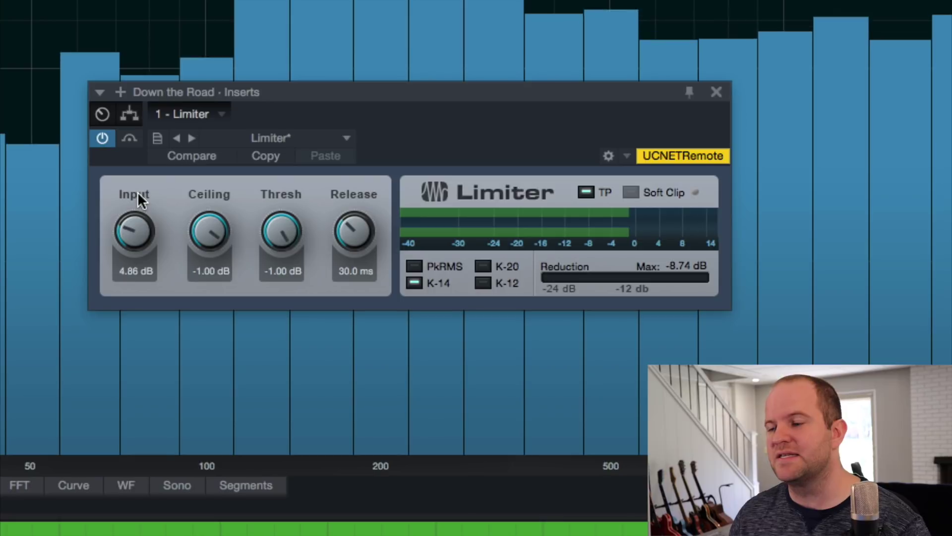
left_click_drag(132, 227, 132, 222)
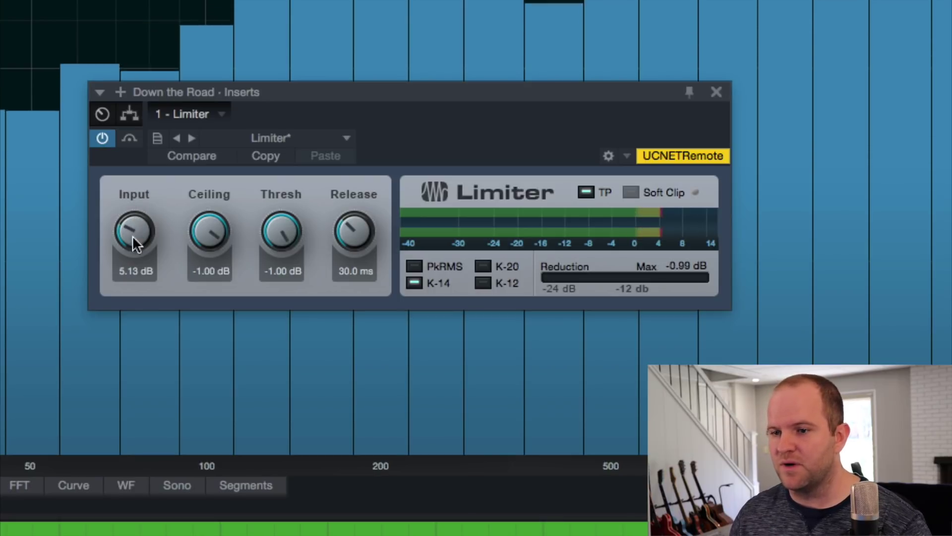
key("space")
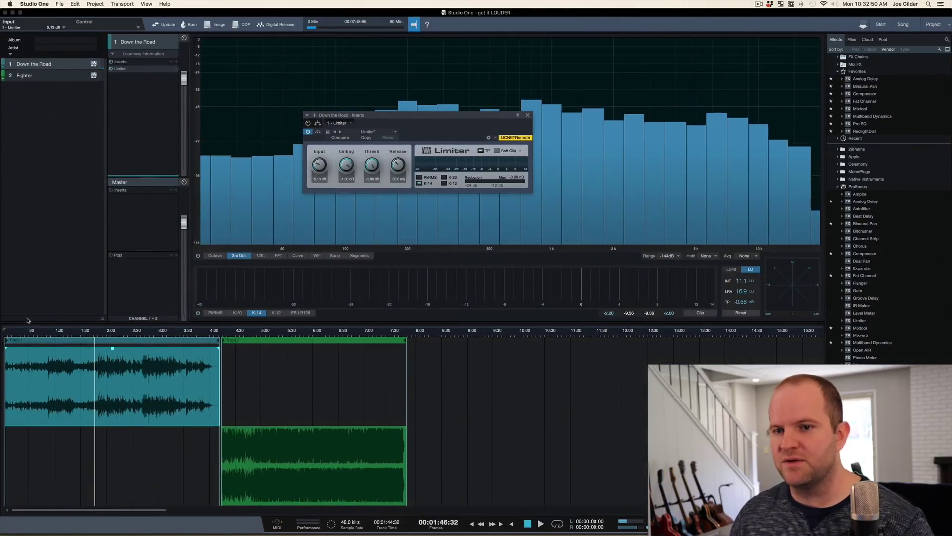
Play Down the Road from the start, raising the Limiter's input gain to 8.46 dB and resetting its maximum reduction reading
key("Home")
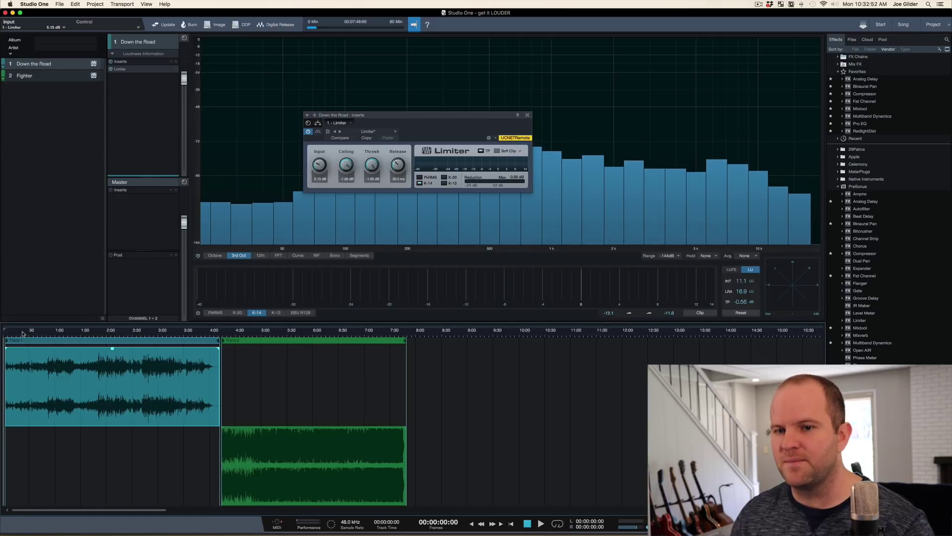
key("space")
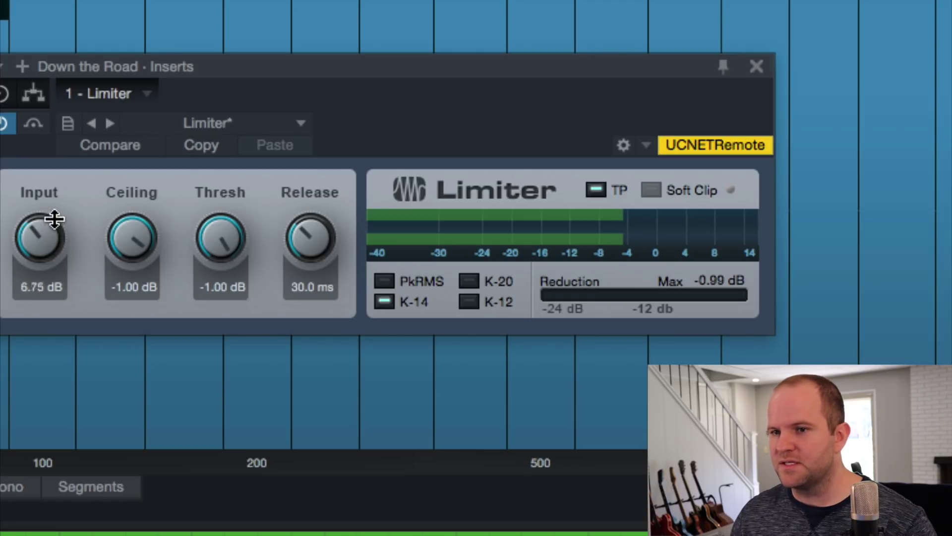
mouse_move(57, 210)
left_mouse_down()
mouse_move(63, 185)
mouse_move(64, 211)
left_mouse_up()
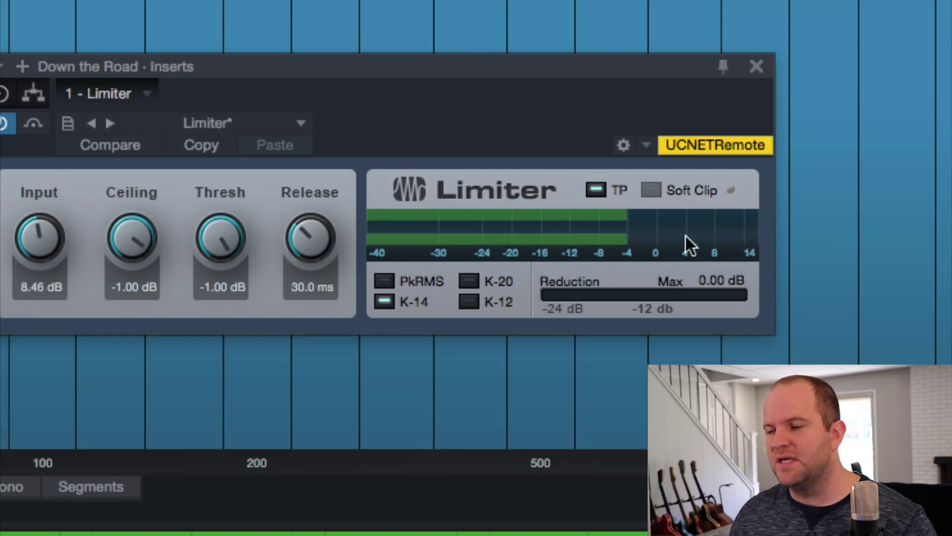
mouse_move(481, 206)
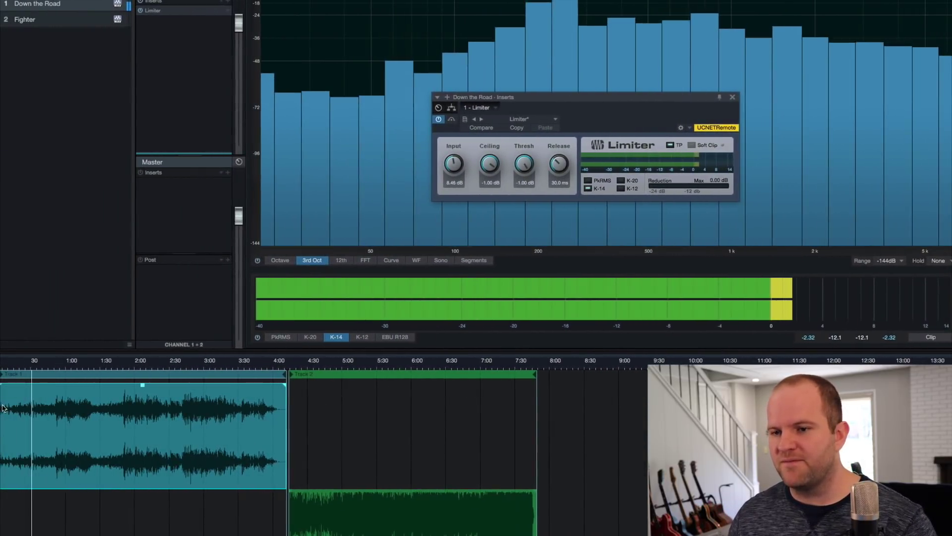
Audition Down the Road from an earlier point, stop playback, and set the Limiter's input gain to 8 dB
left_click(8, 366)
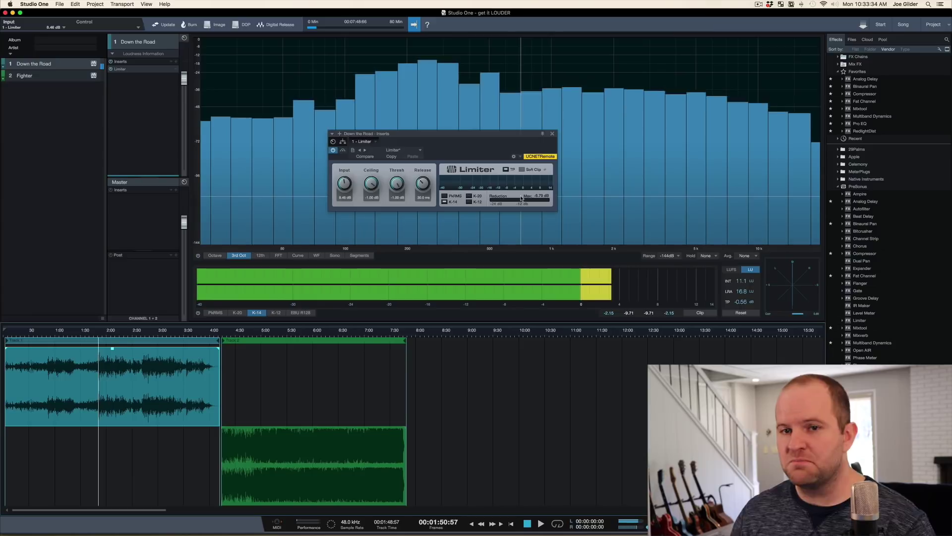
key("space")
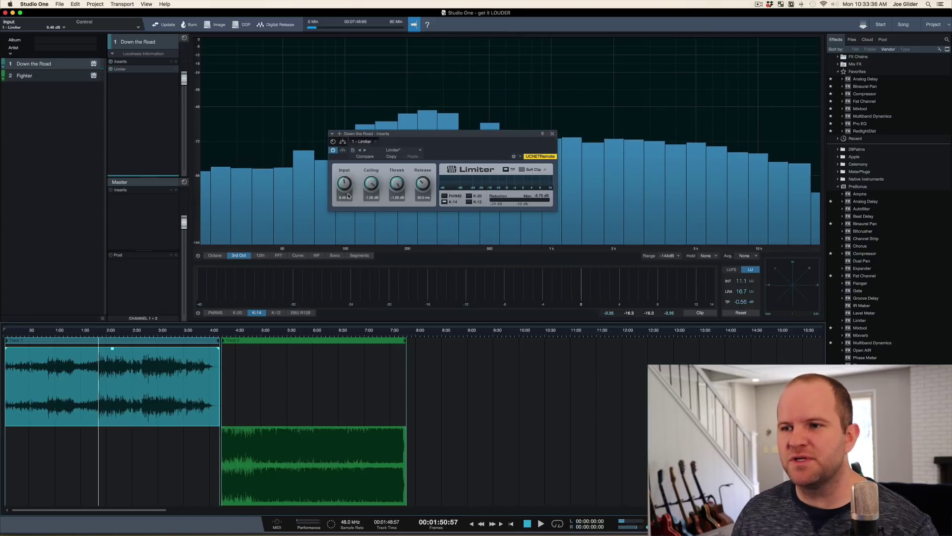
left_click(345, 197)
type("00")
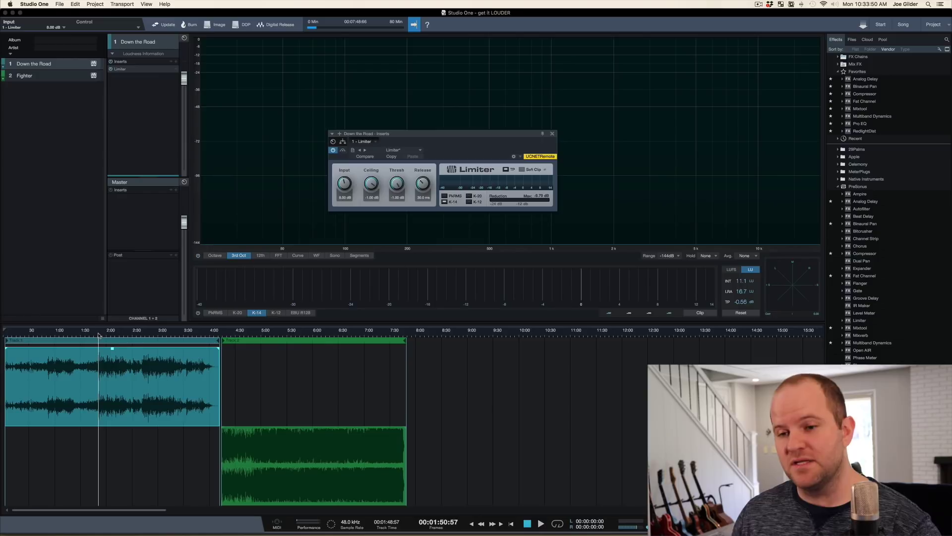
Compare the loudness of Down the Road and Fighter by alternately playing sections of both songs, and stop playback
key("space")
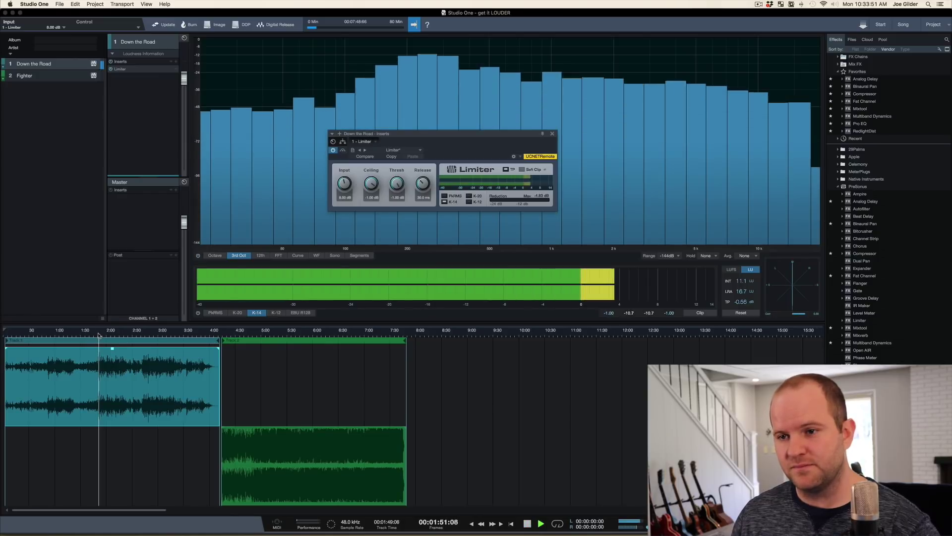
key("space")
left_click(258, 335)
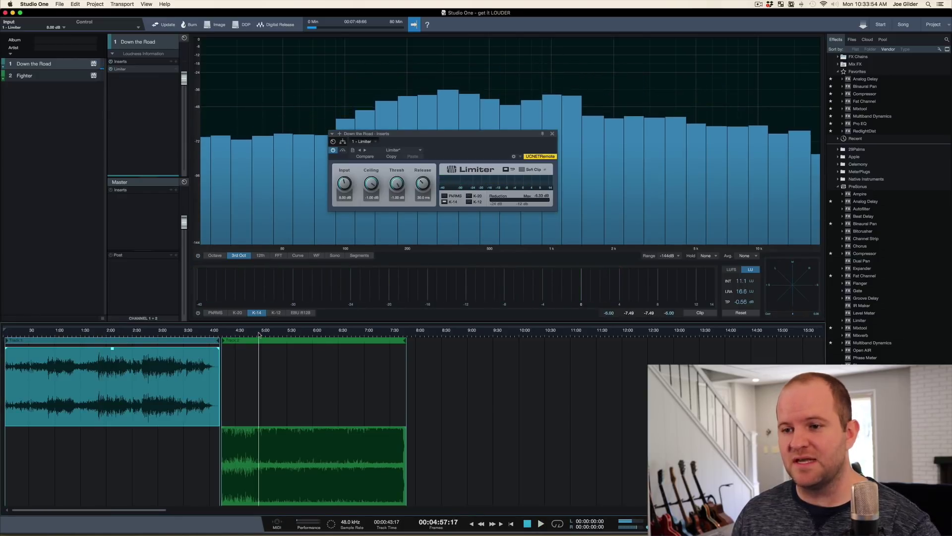
key("space")
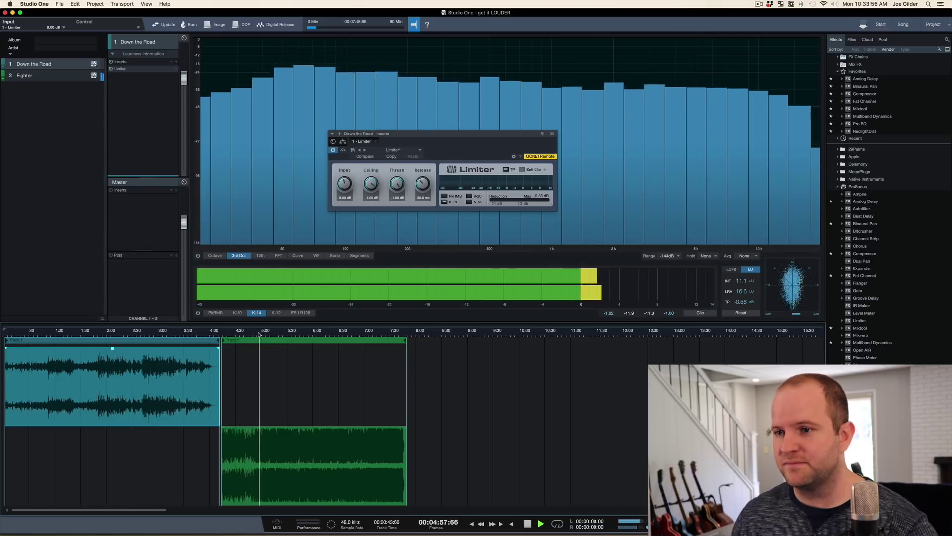
left_click(130, 335)
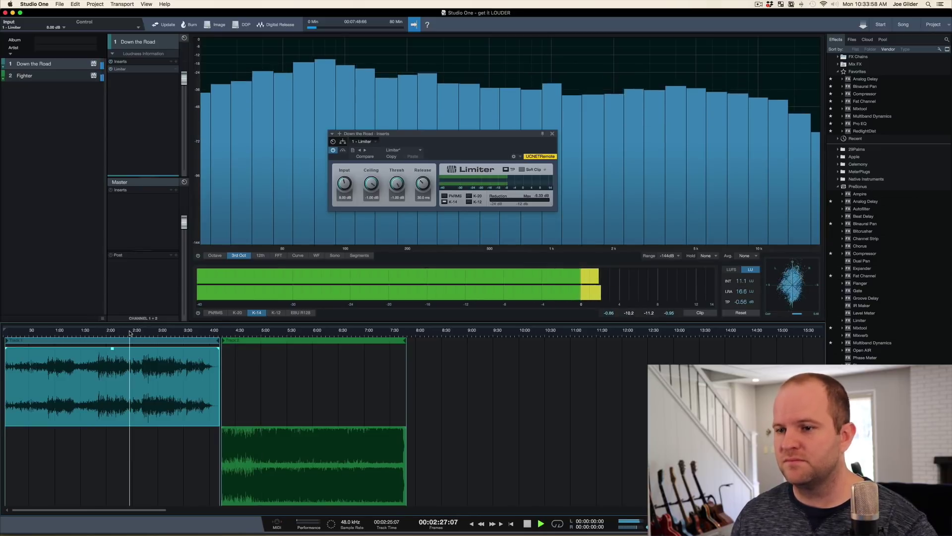
left_click(307, 335)
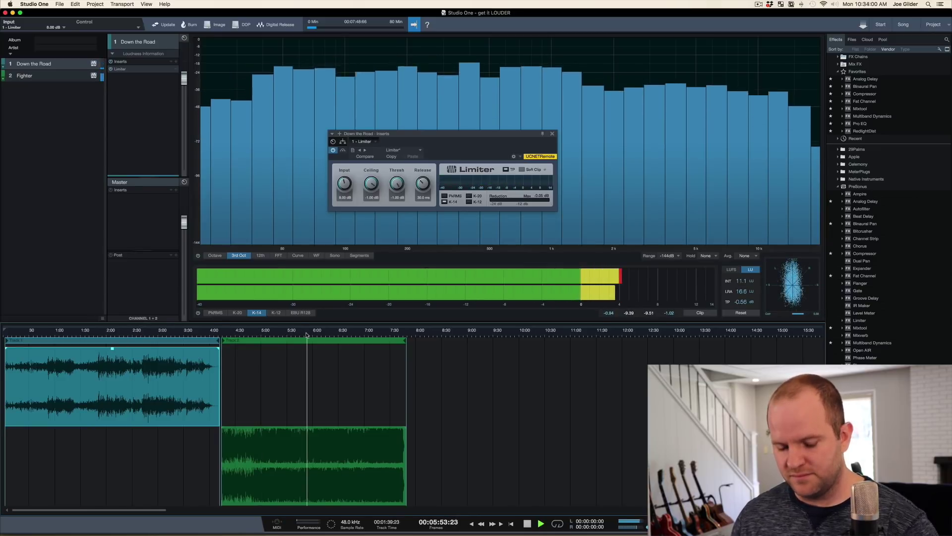
key("space")
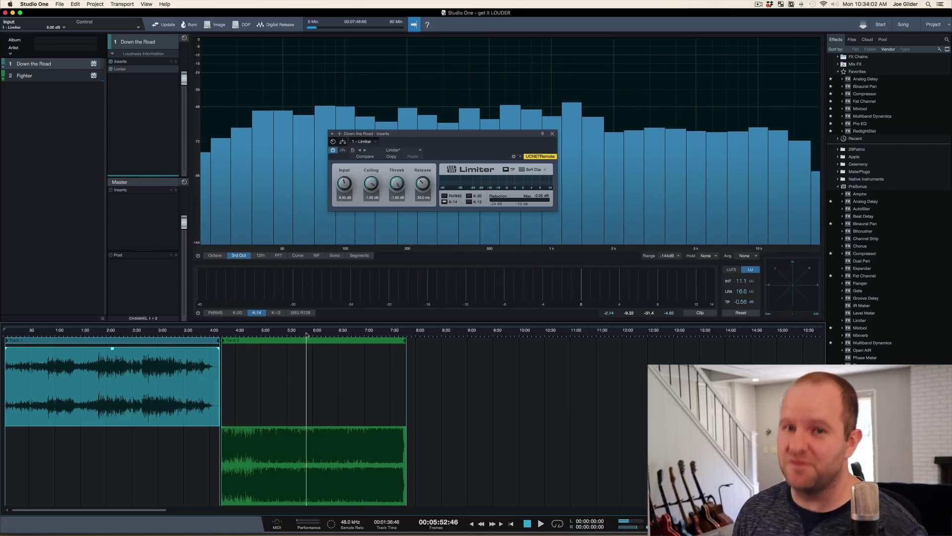